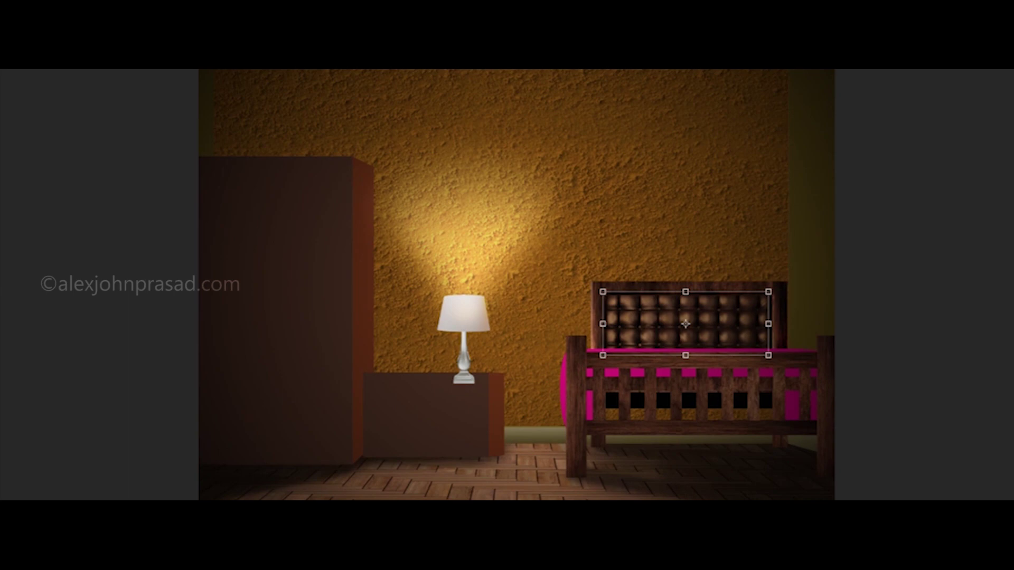
# Reposition the bookshelf within the bedroom composite
pyautogui.moveTo(181, 333); pyautogui.dragTo(310, 445)
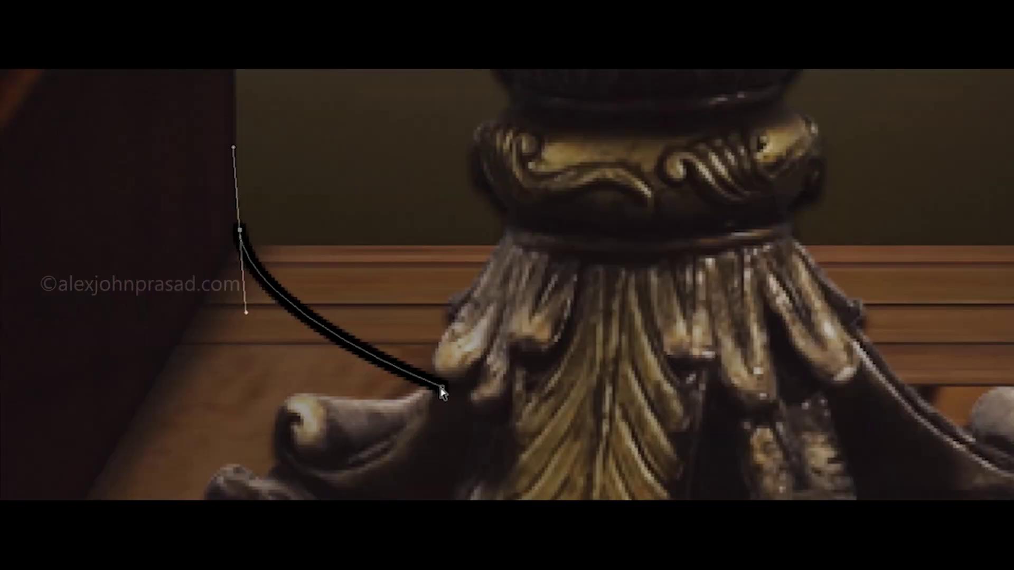
# Pan the canvas to bring the lamp base and its cord into view
pyautogui.moveTo(258, 288); pyautogui.dragTo(417, 318)
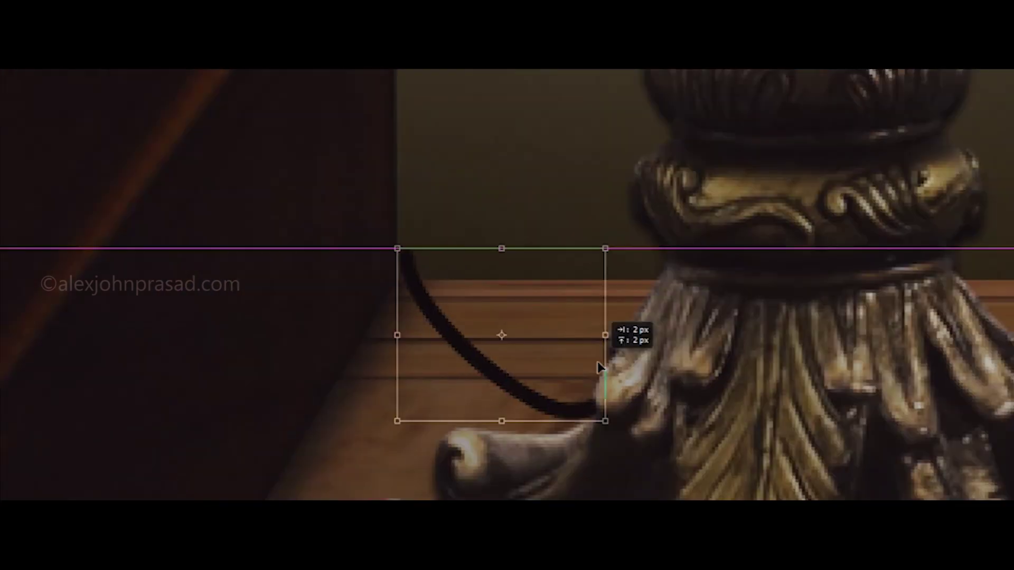